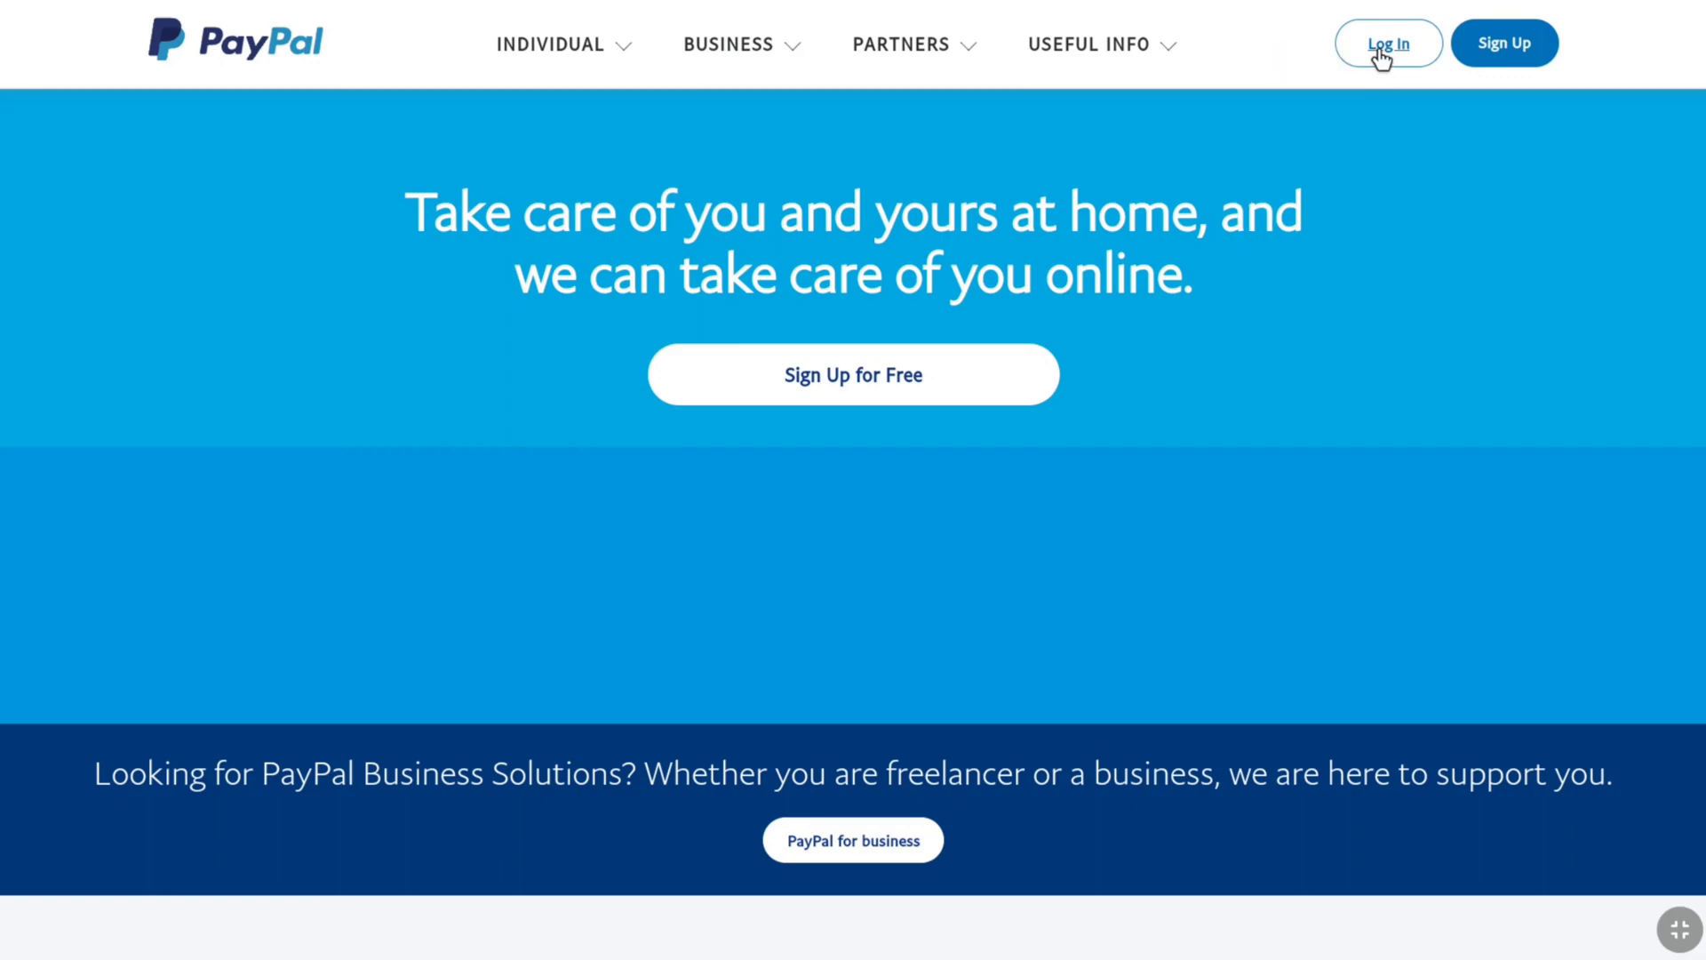
# Sign in to PayPal with email, password and the six-digit verification code
pyautogui.click(1389, 44)
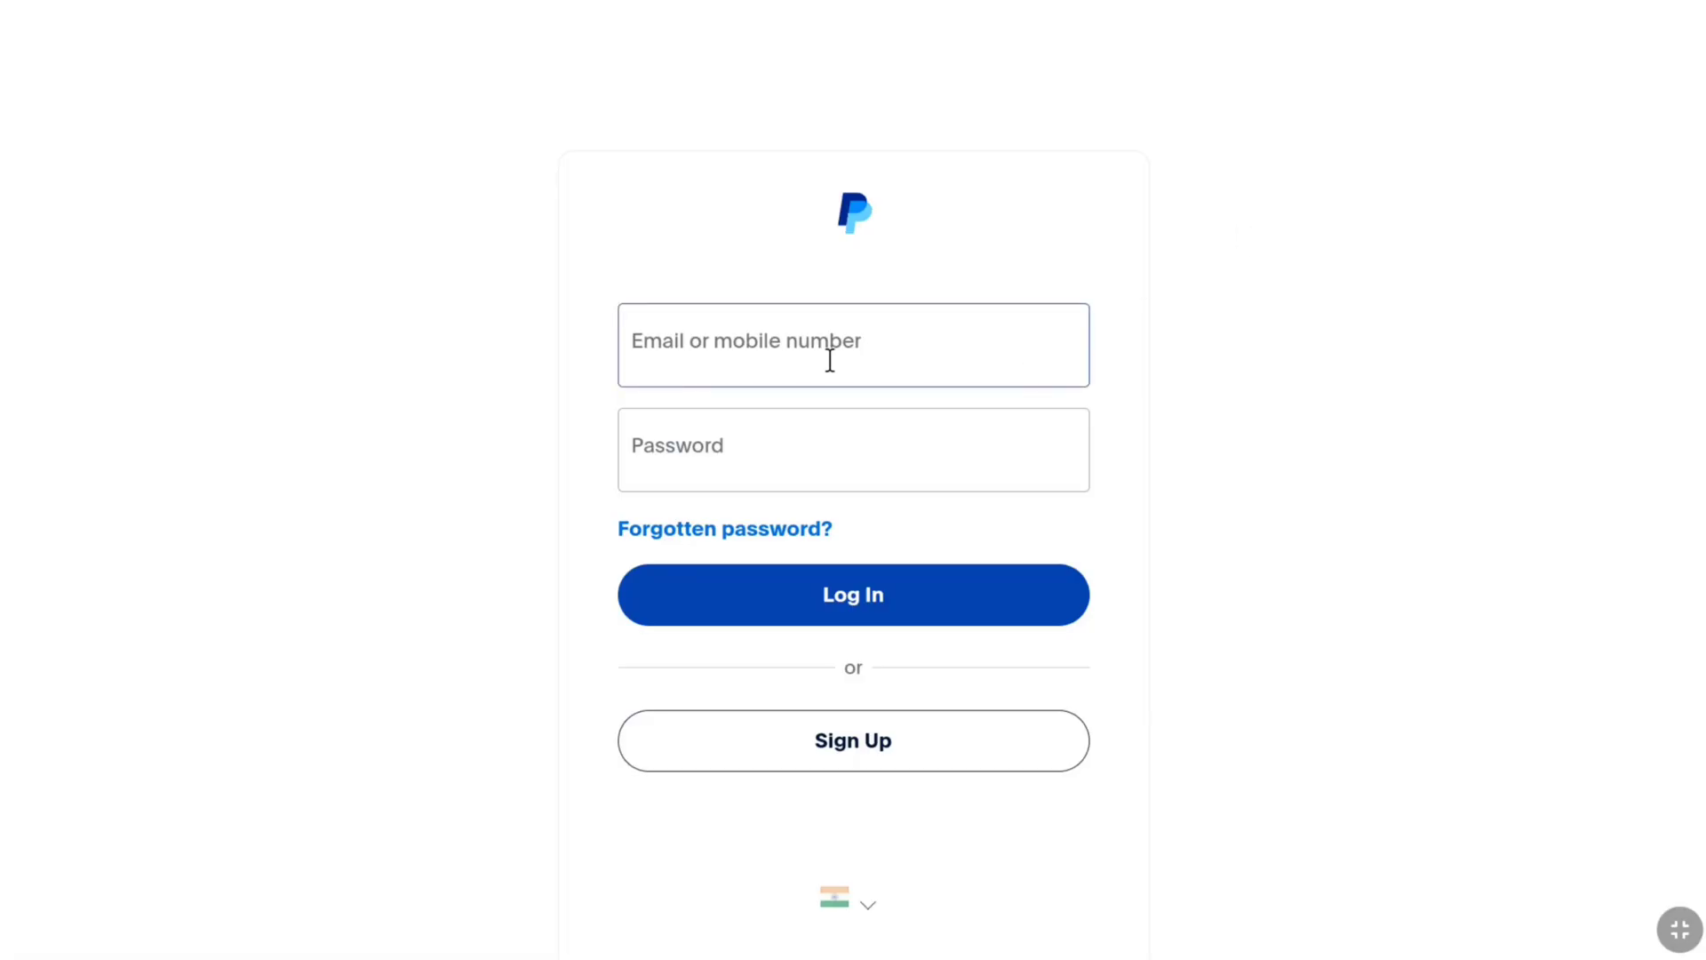
pyautogui.click(830, 345)
pyautogui.write('[blurred email]')
pyautogui.press('Tab')
pyautogui.write('[password]')
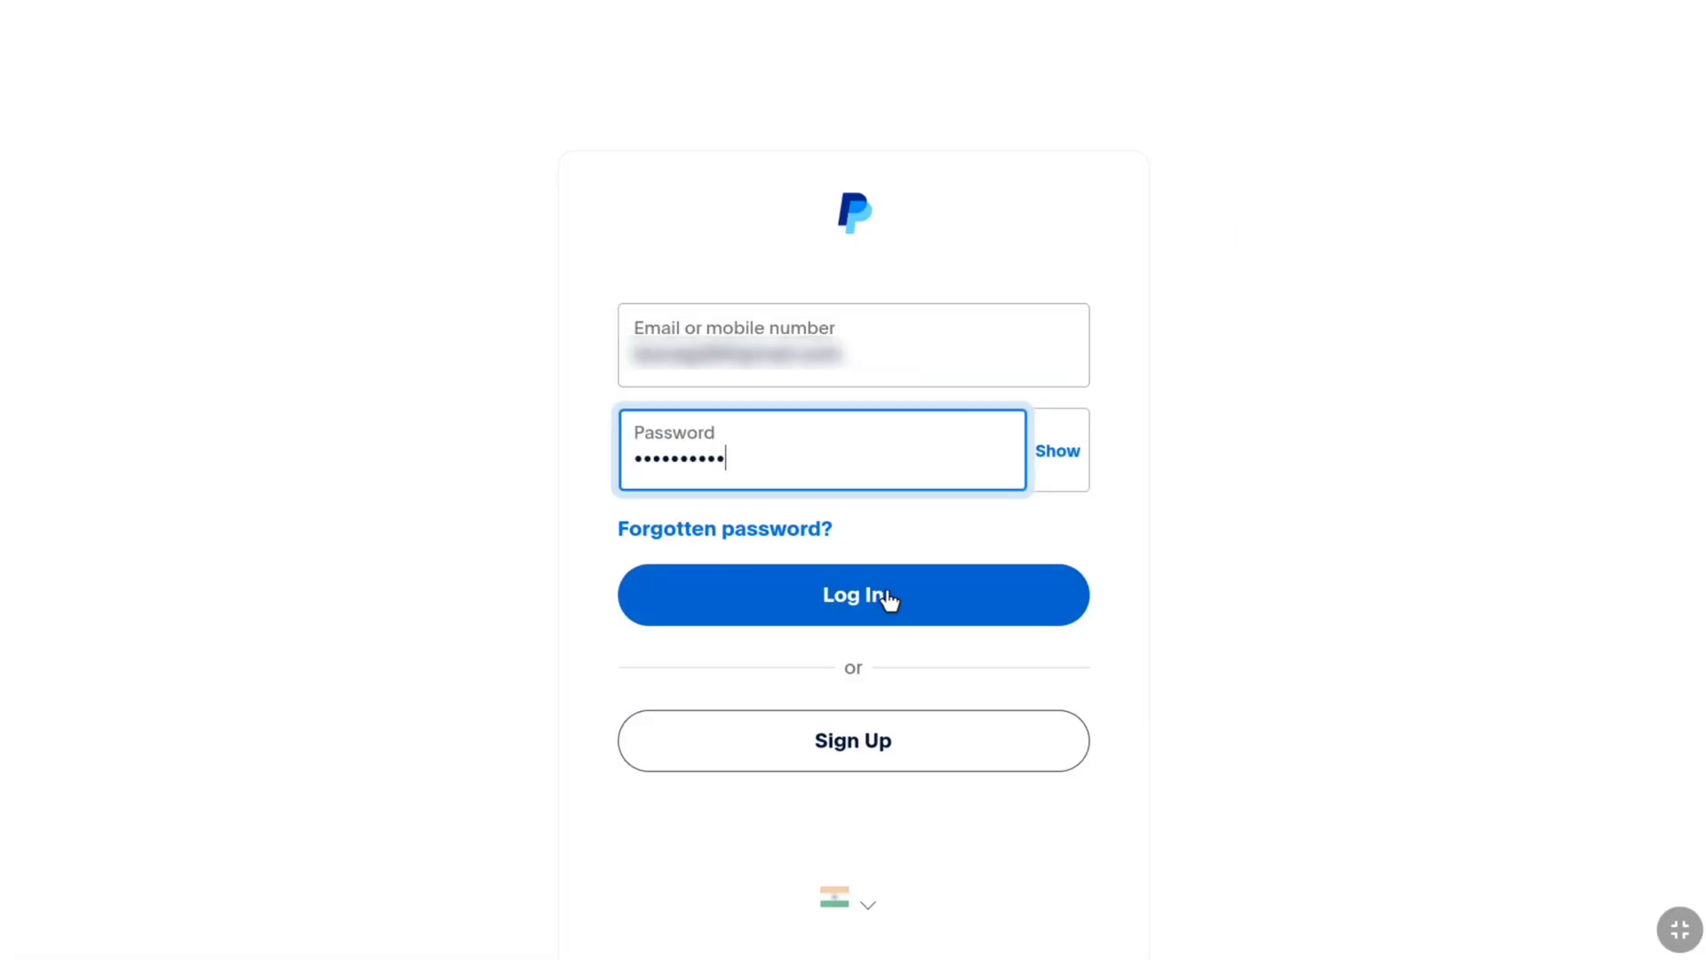
pyautogui.click(880, 590)
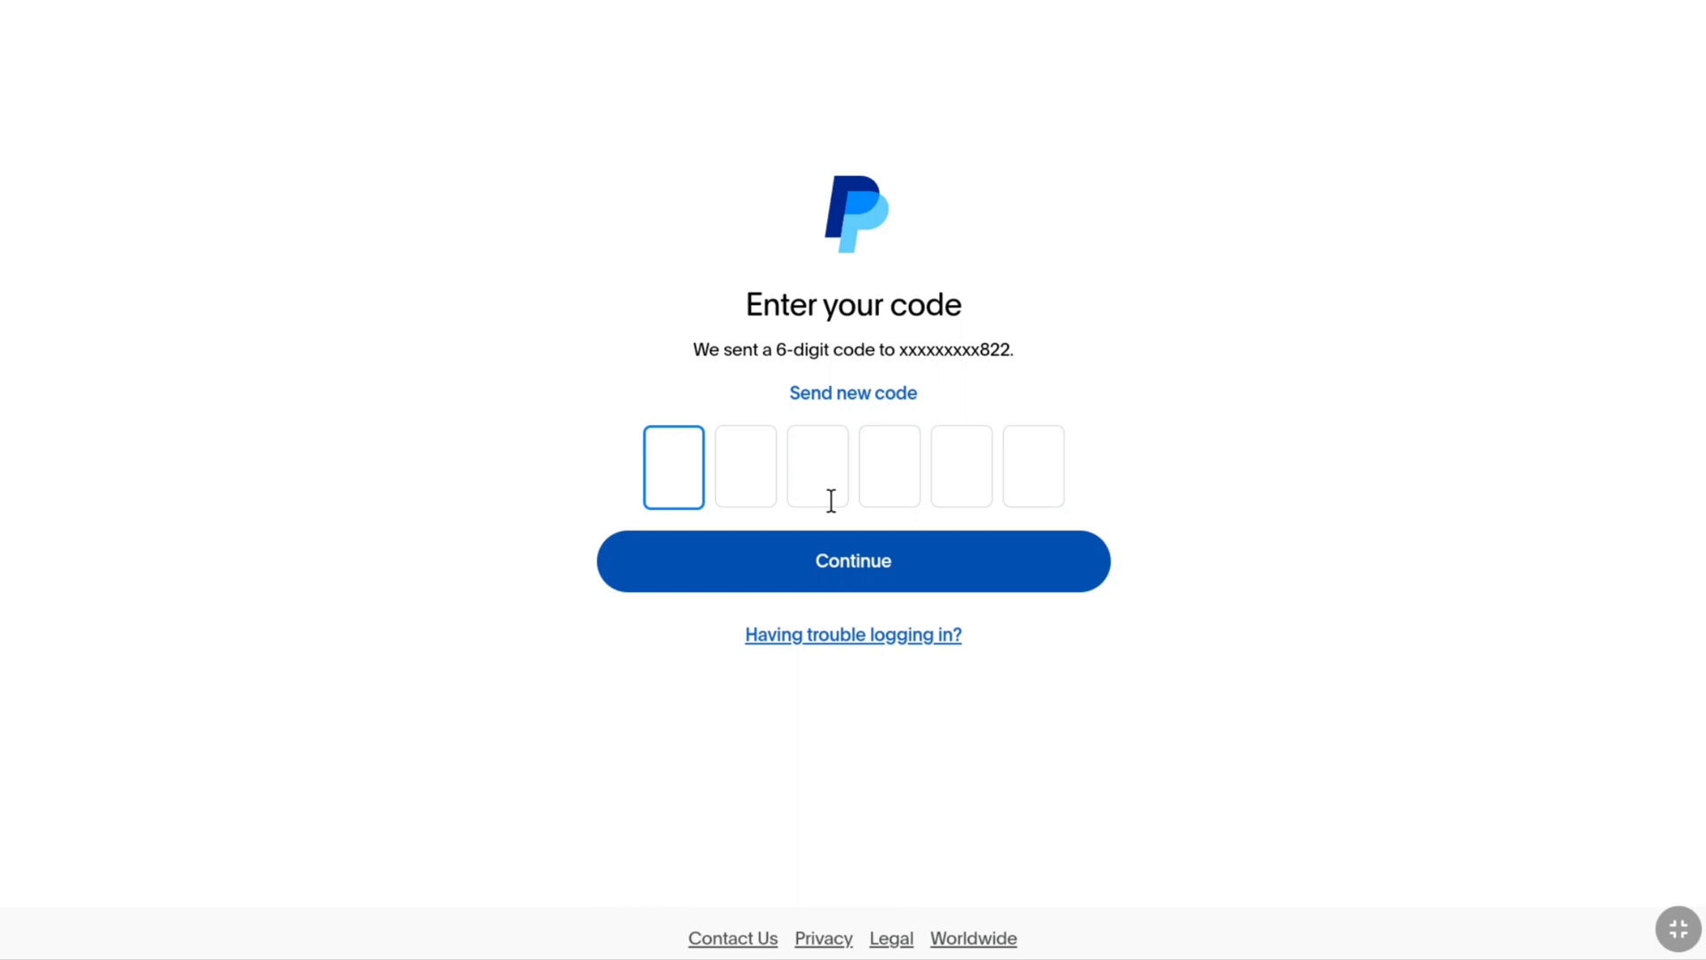
pyautogui.write('[6-digit code]')
pyautogui.press('Return')
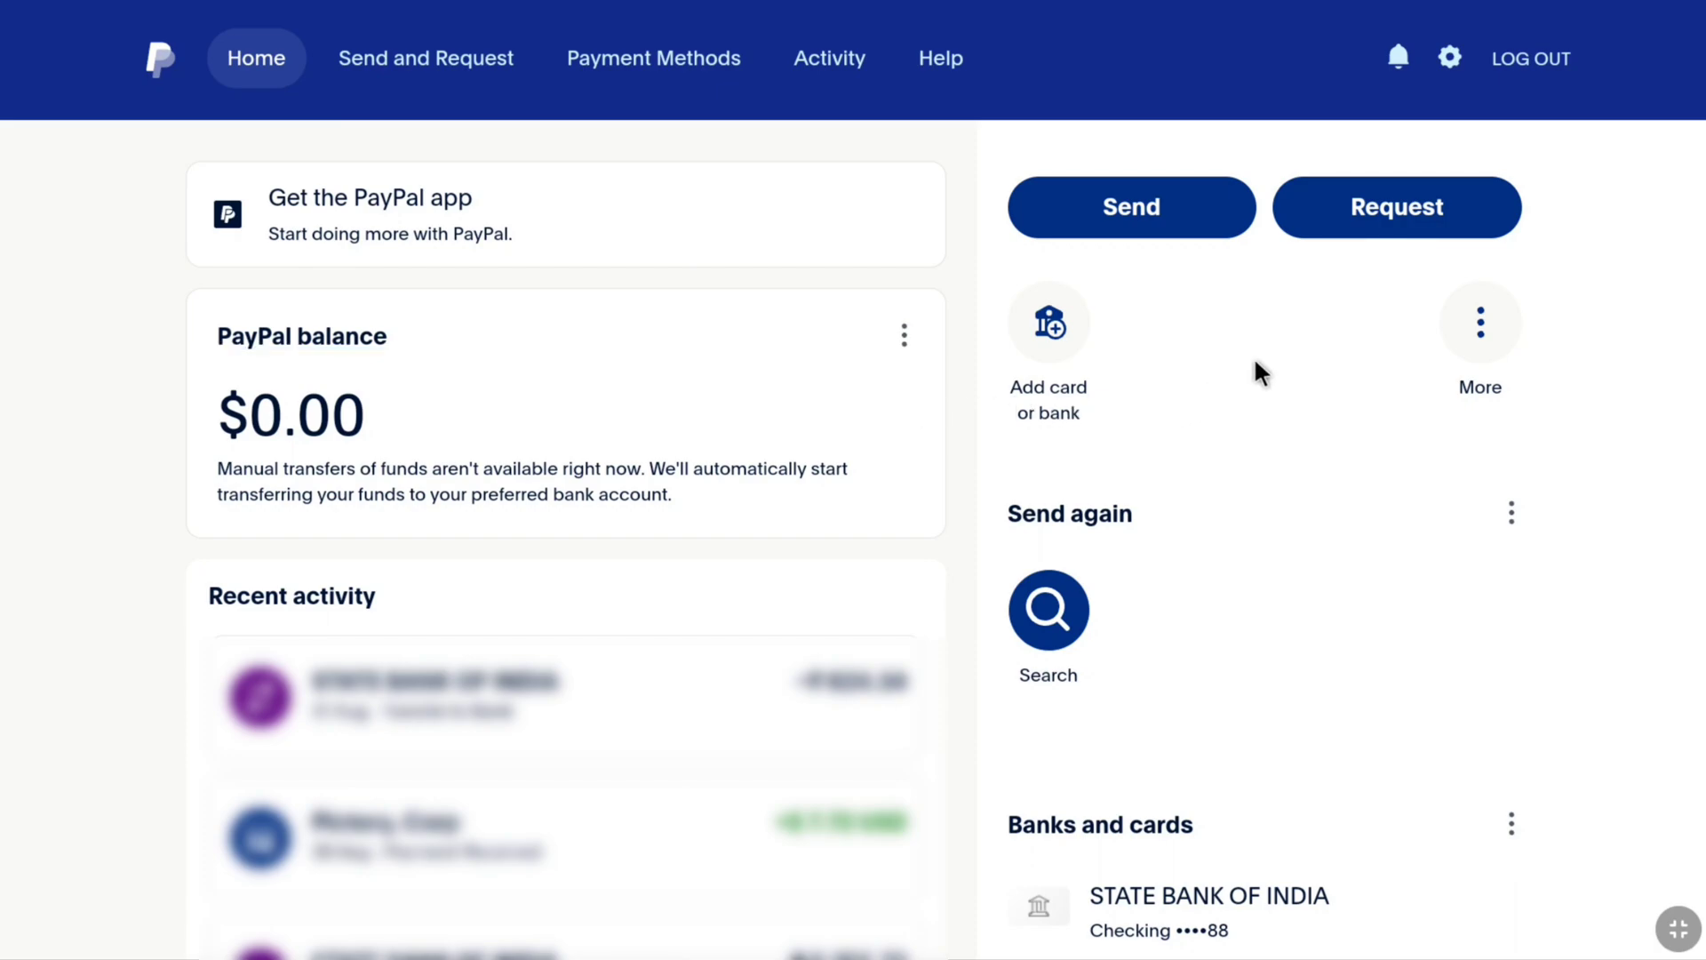
# Open Settings from the gear icon in the top bar
pyautogui.click(1448, 57)
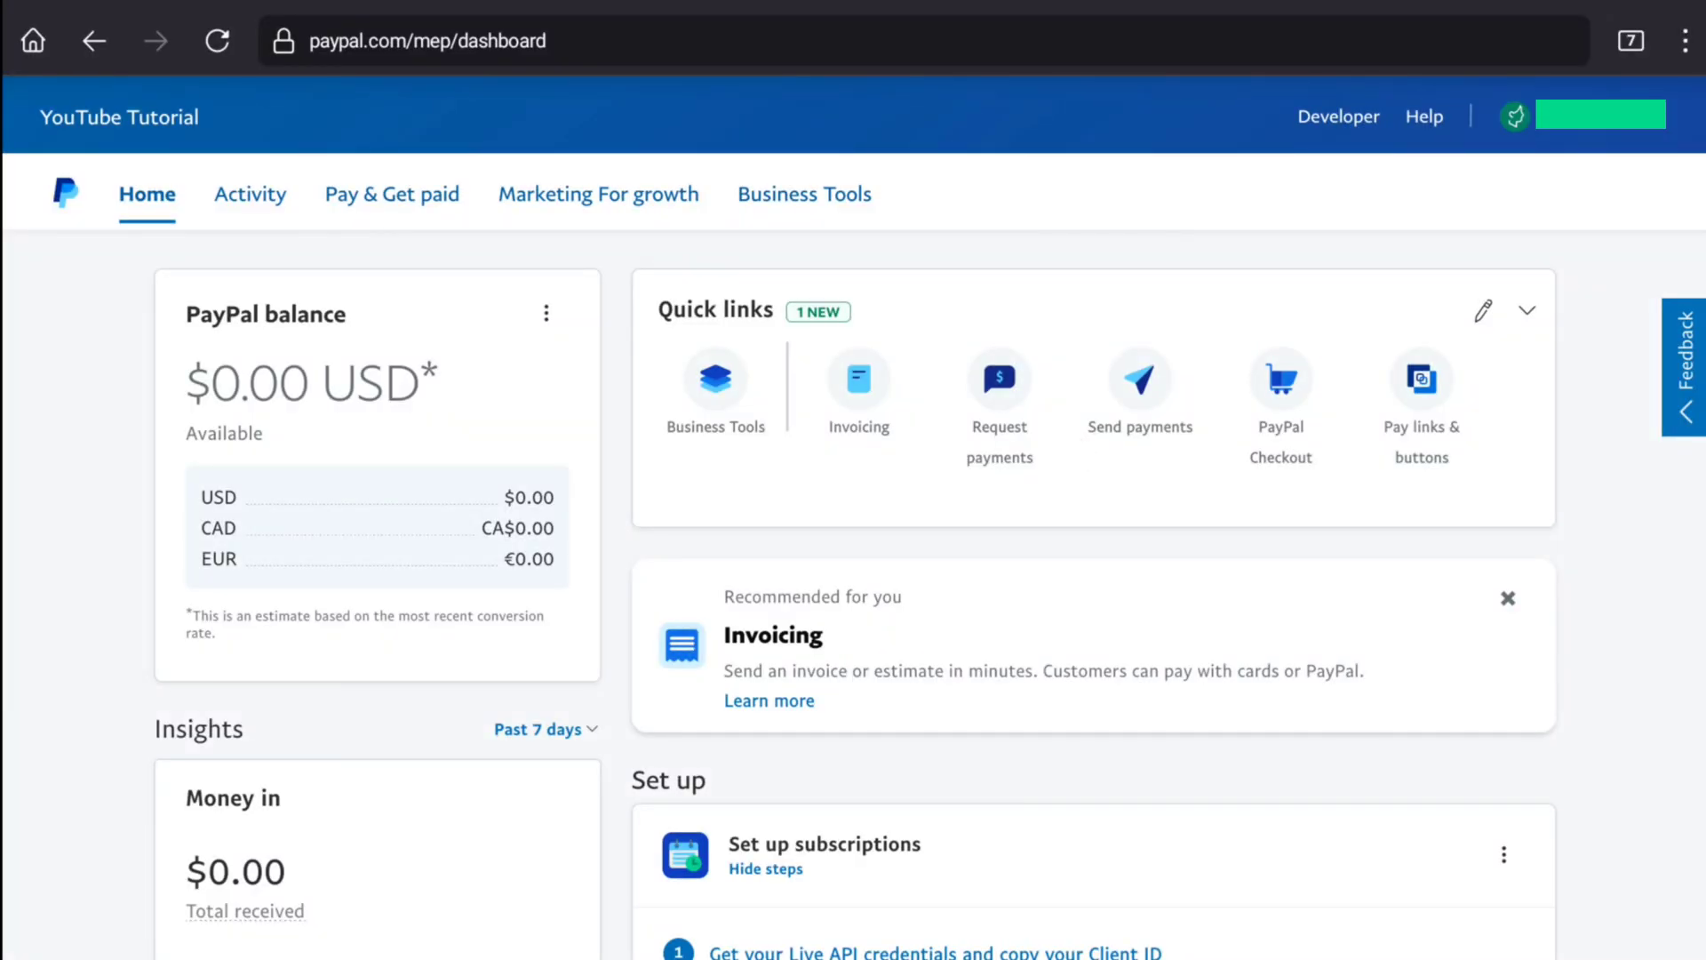
# Go to Profile settings through the account name menu
pyautogui.click(1516, 117)
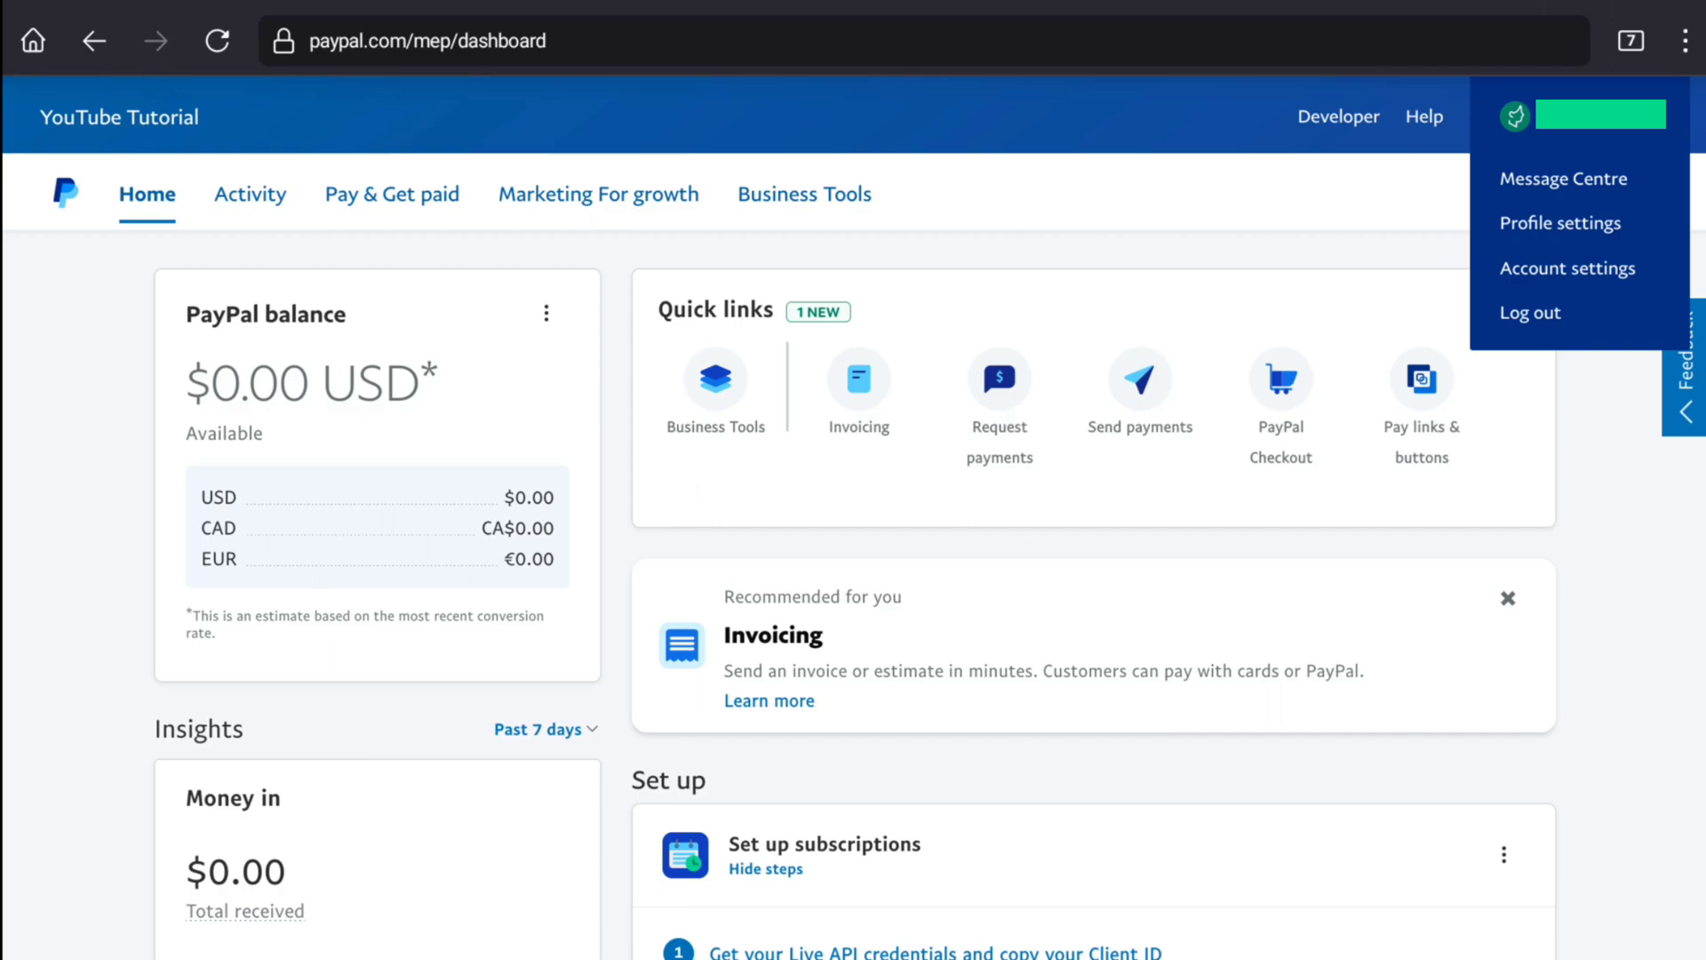
pyautogui.click(1546, 223)
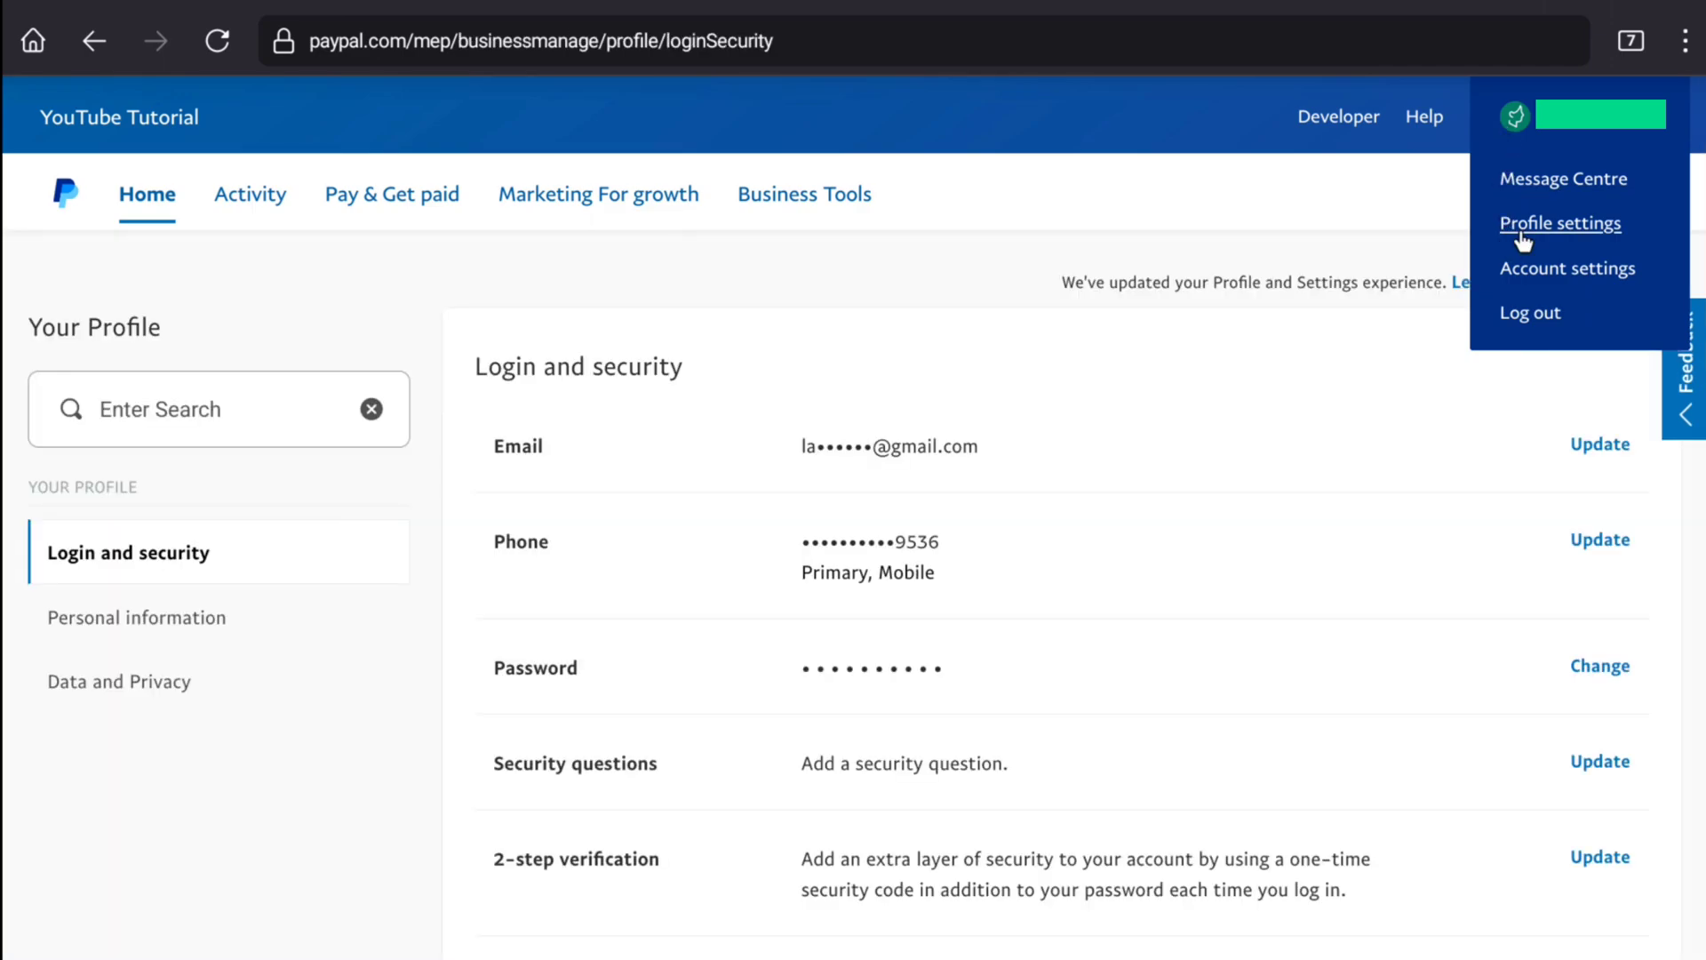
pyautogui.scroll(-2, 1378, 216)
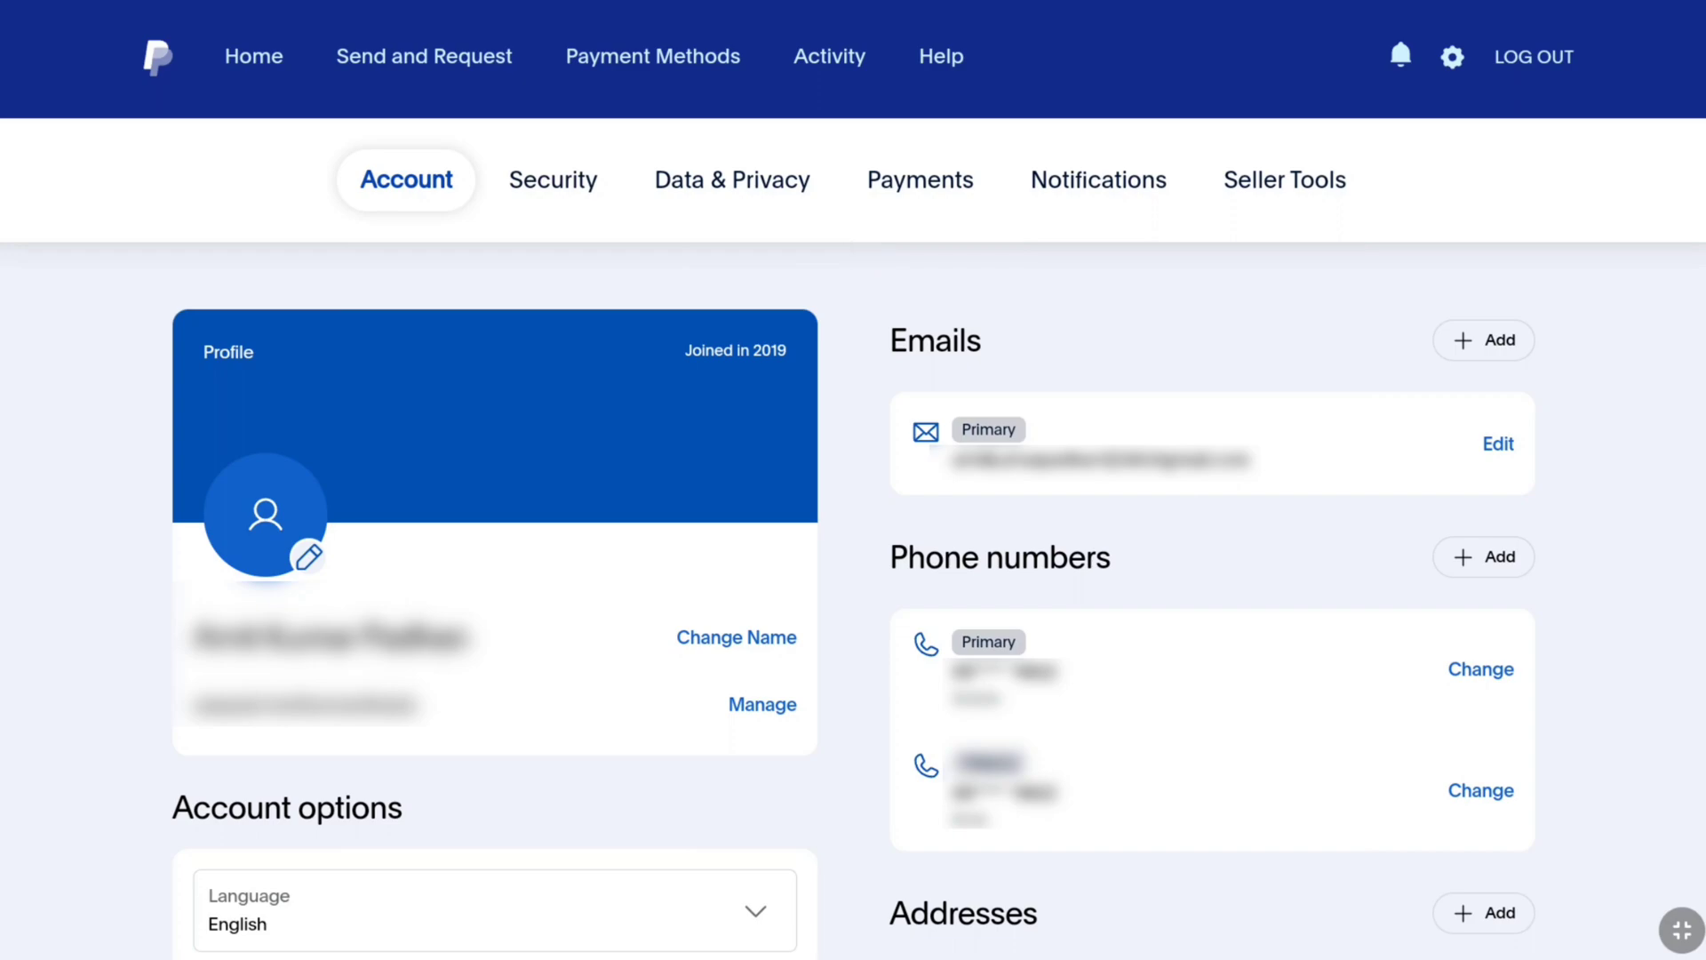
# Show the Security section of Settings
pyautogui.click(553, 187)
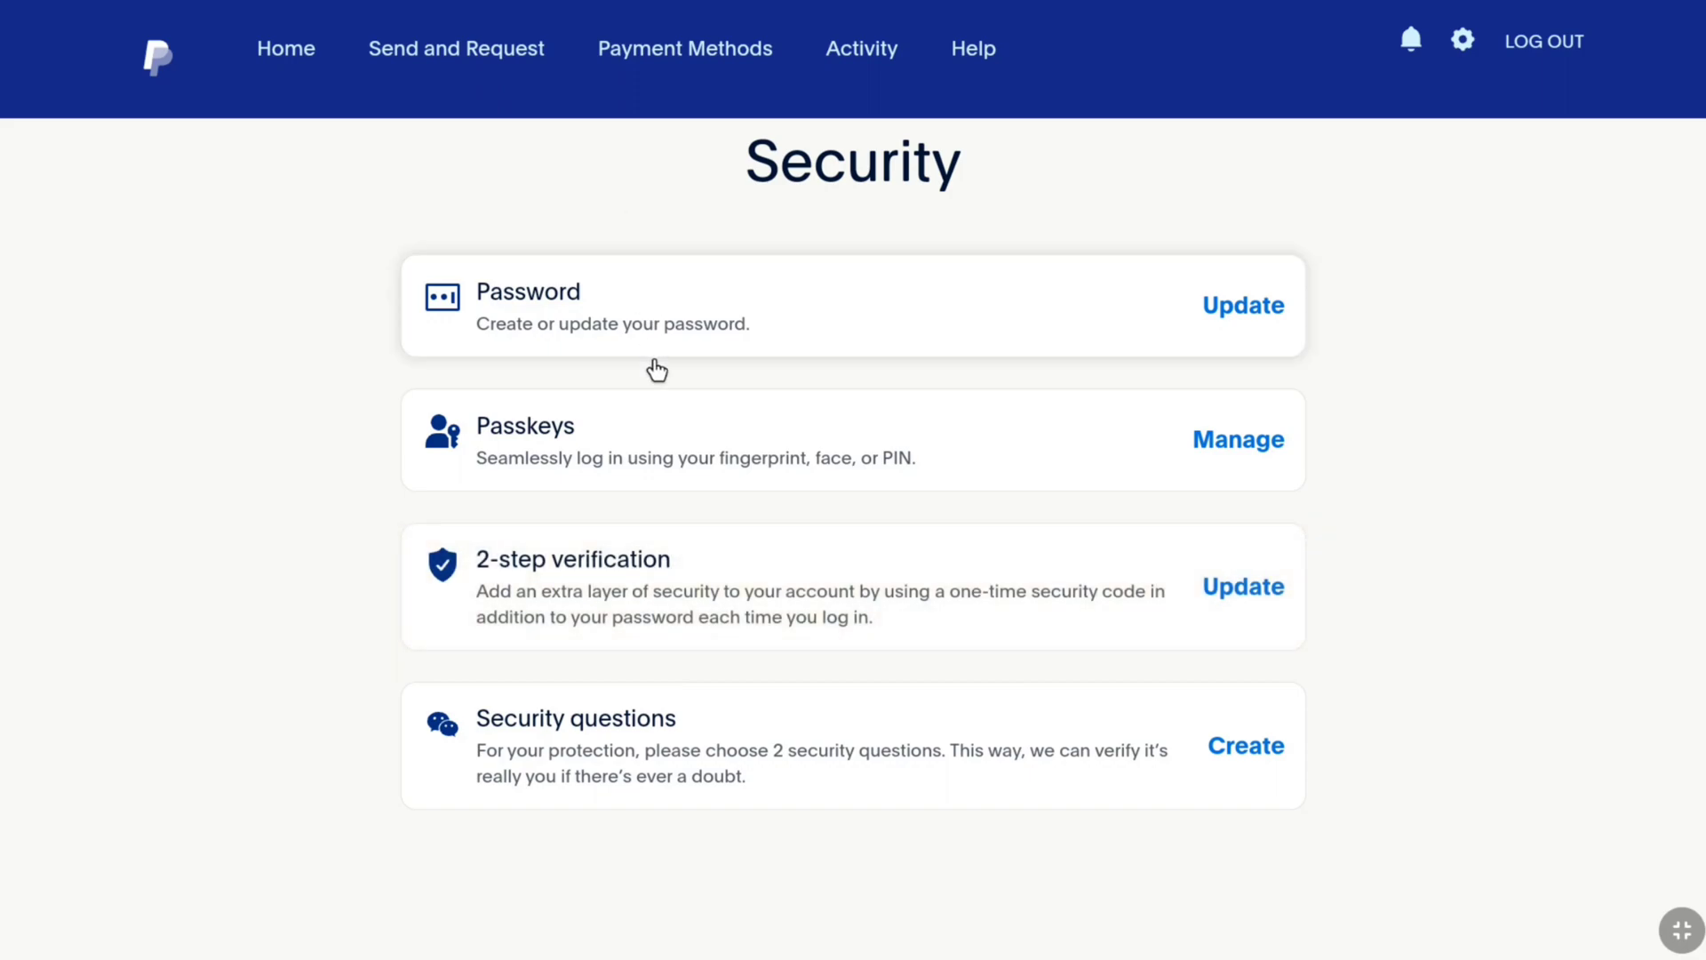
# Turn off 2-step verification and confirm with Turn It Off
pyautogui.click(699, 587)
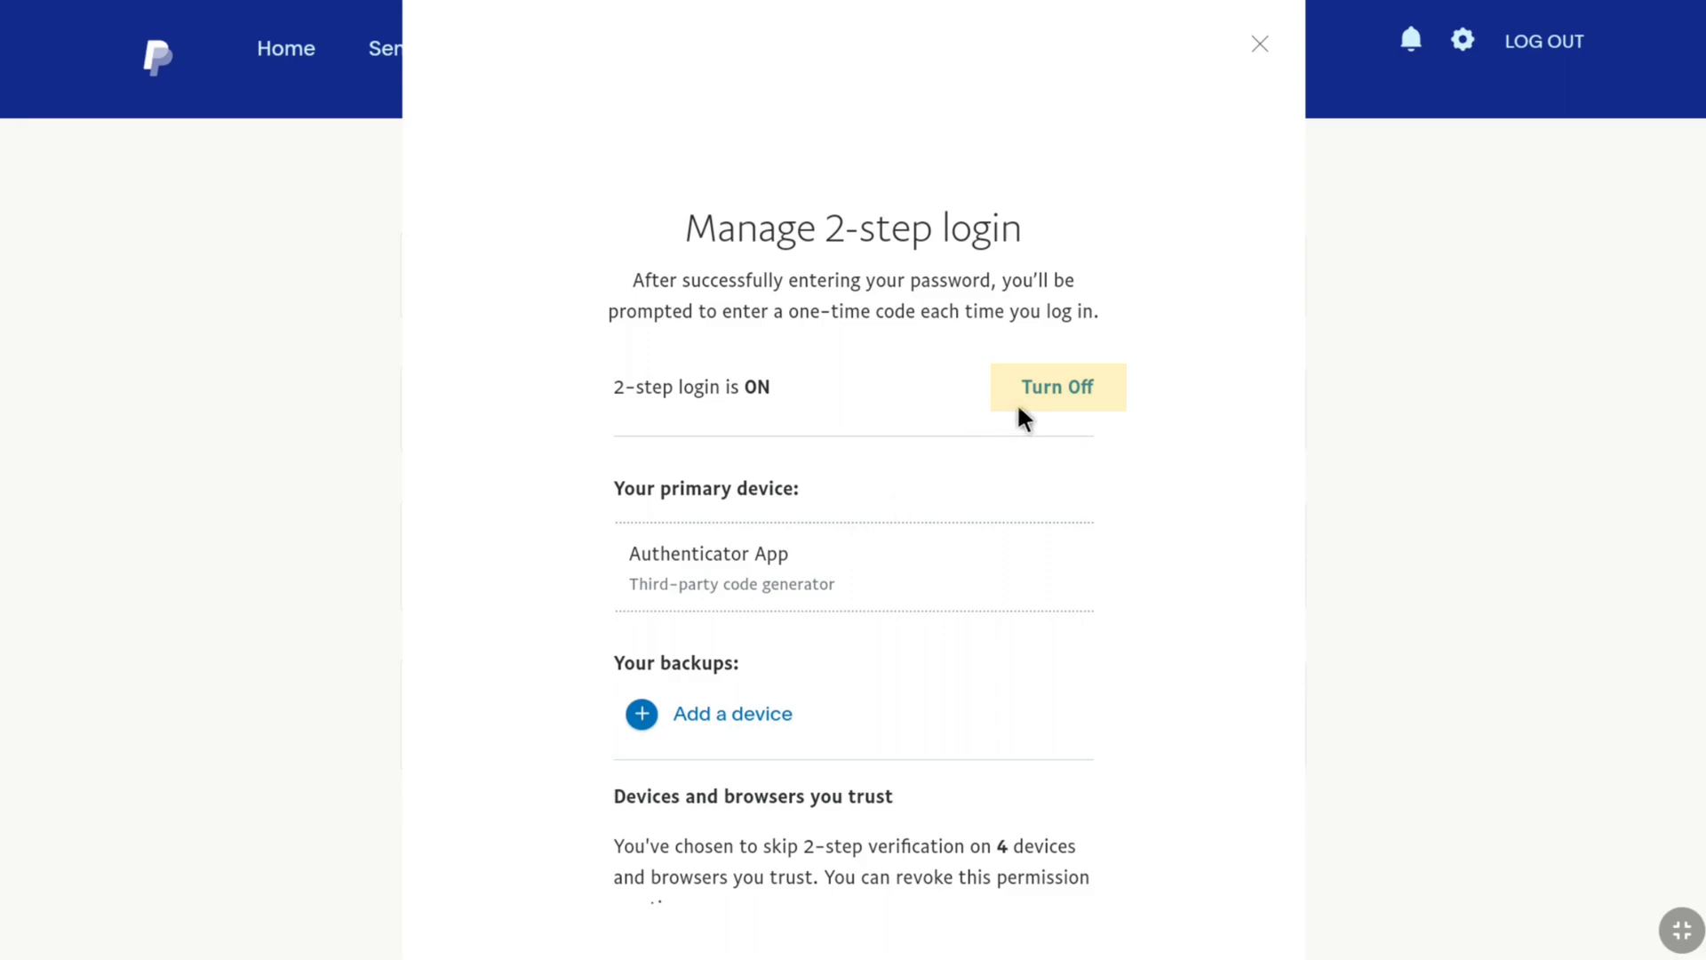
pyautogui.click(1057, 387)
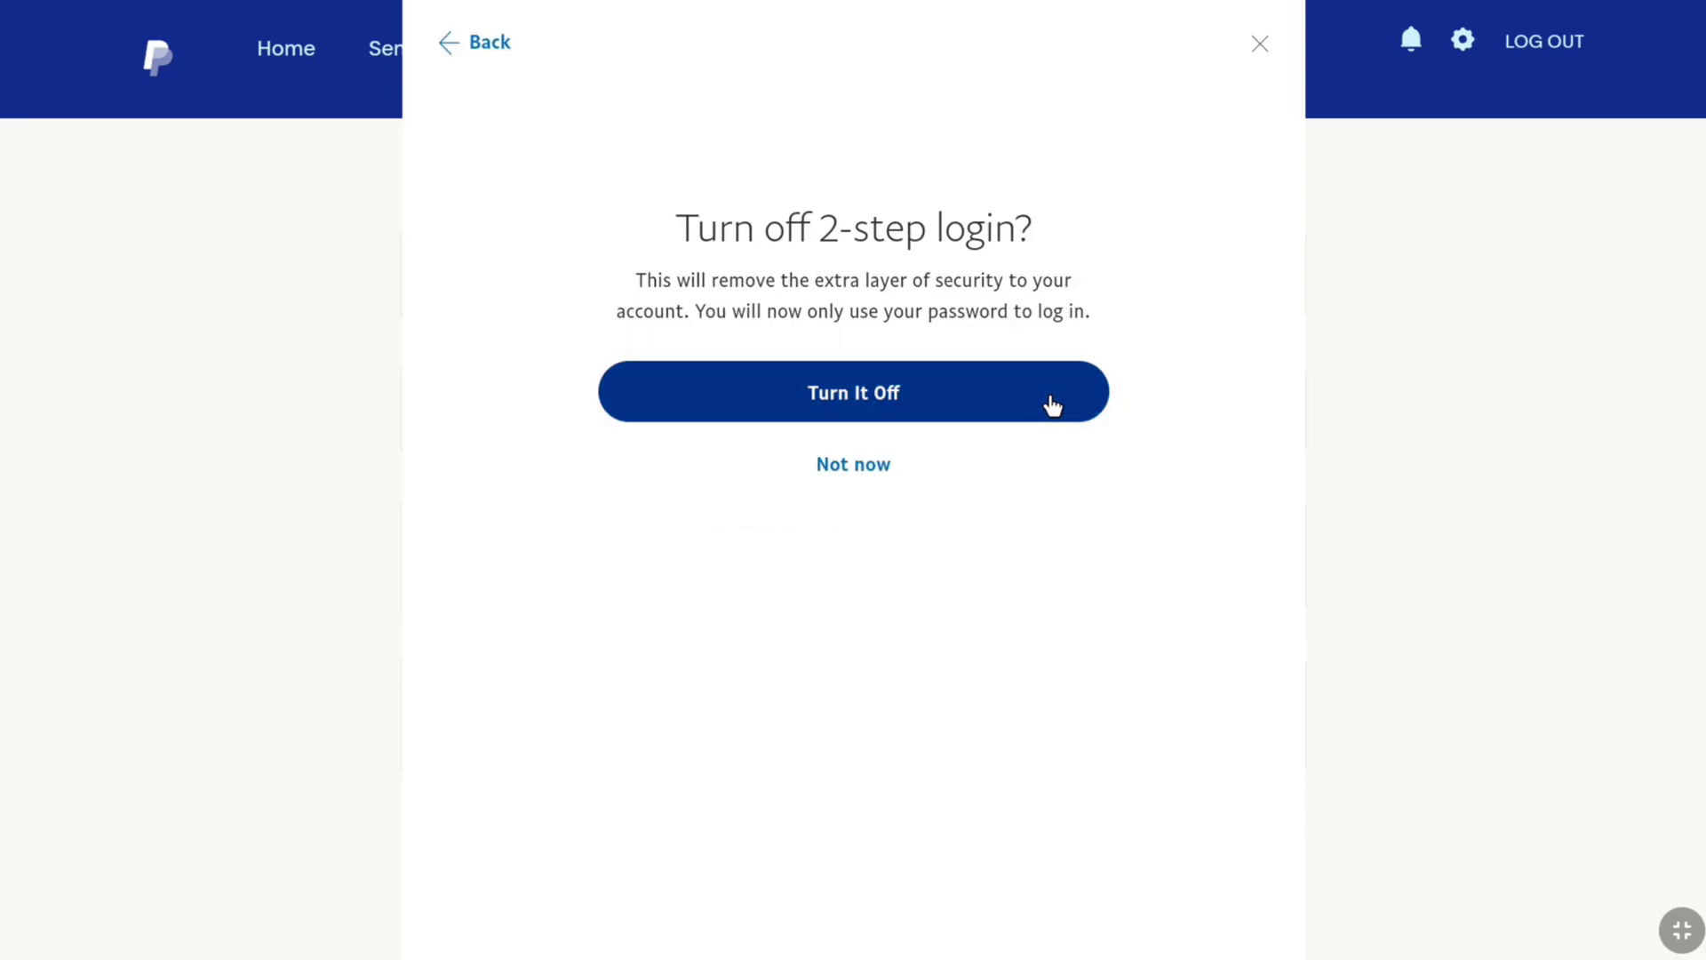
pyautogui.click(853, 408)
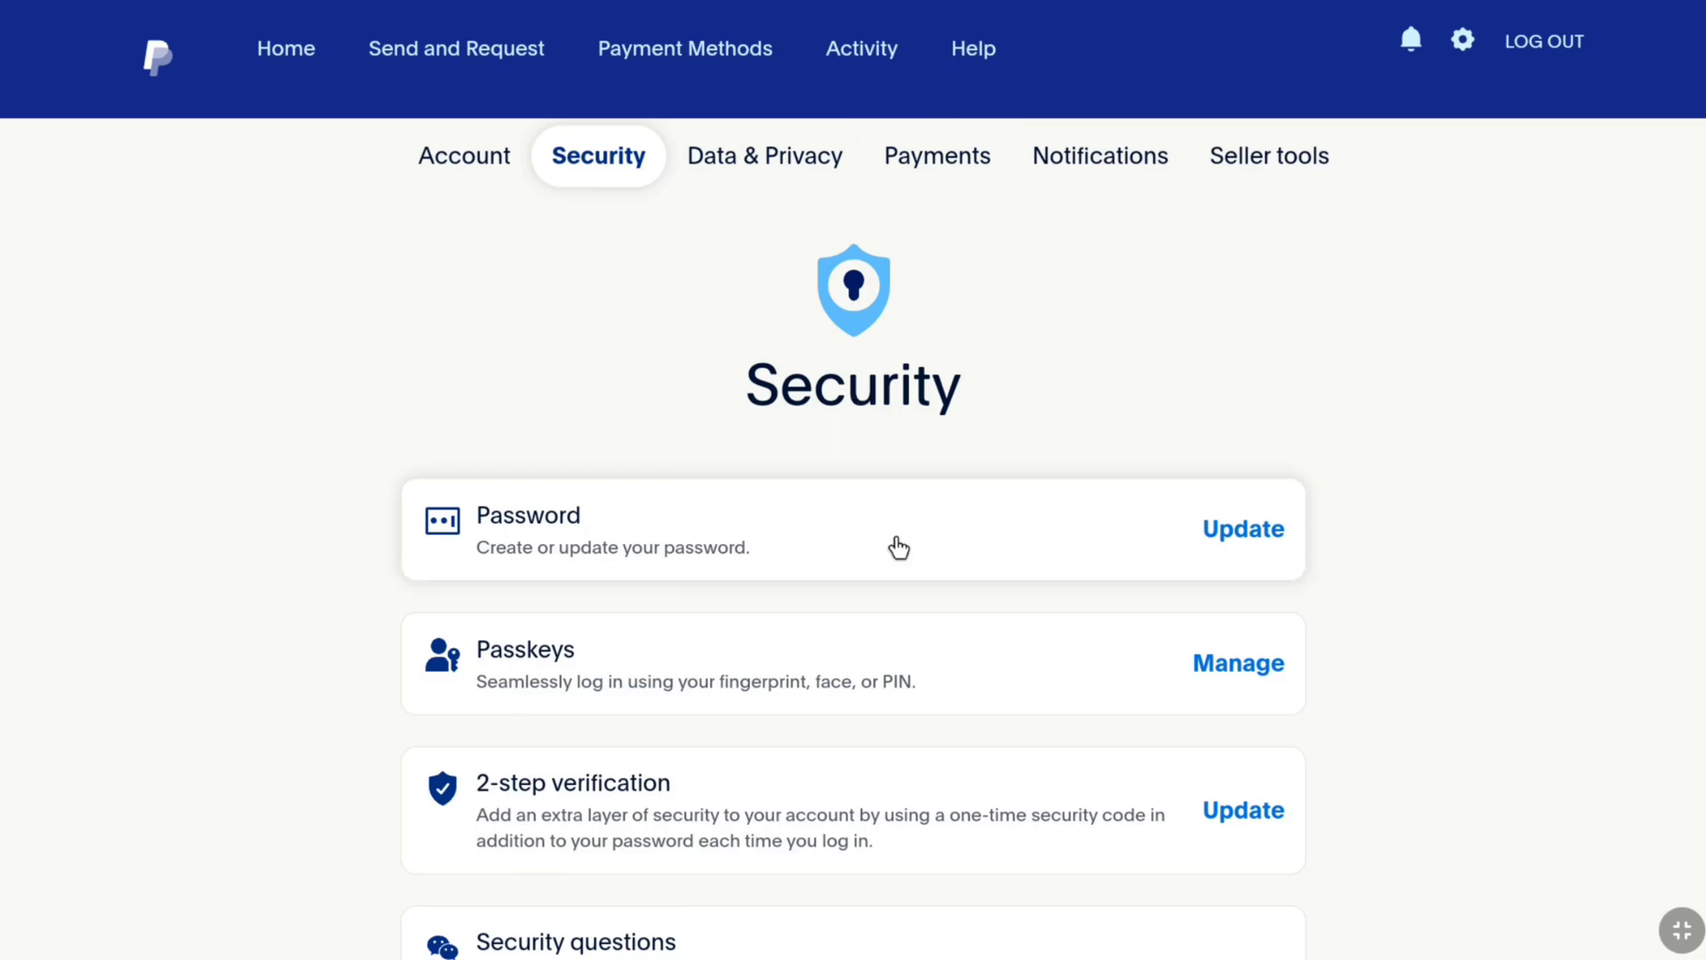
pyautogui.scroll(-2, 898, 547)
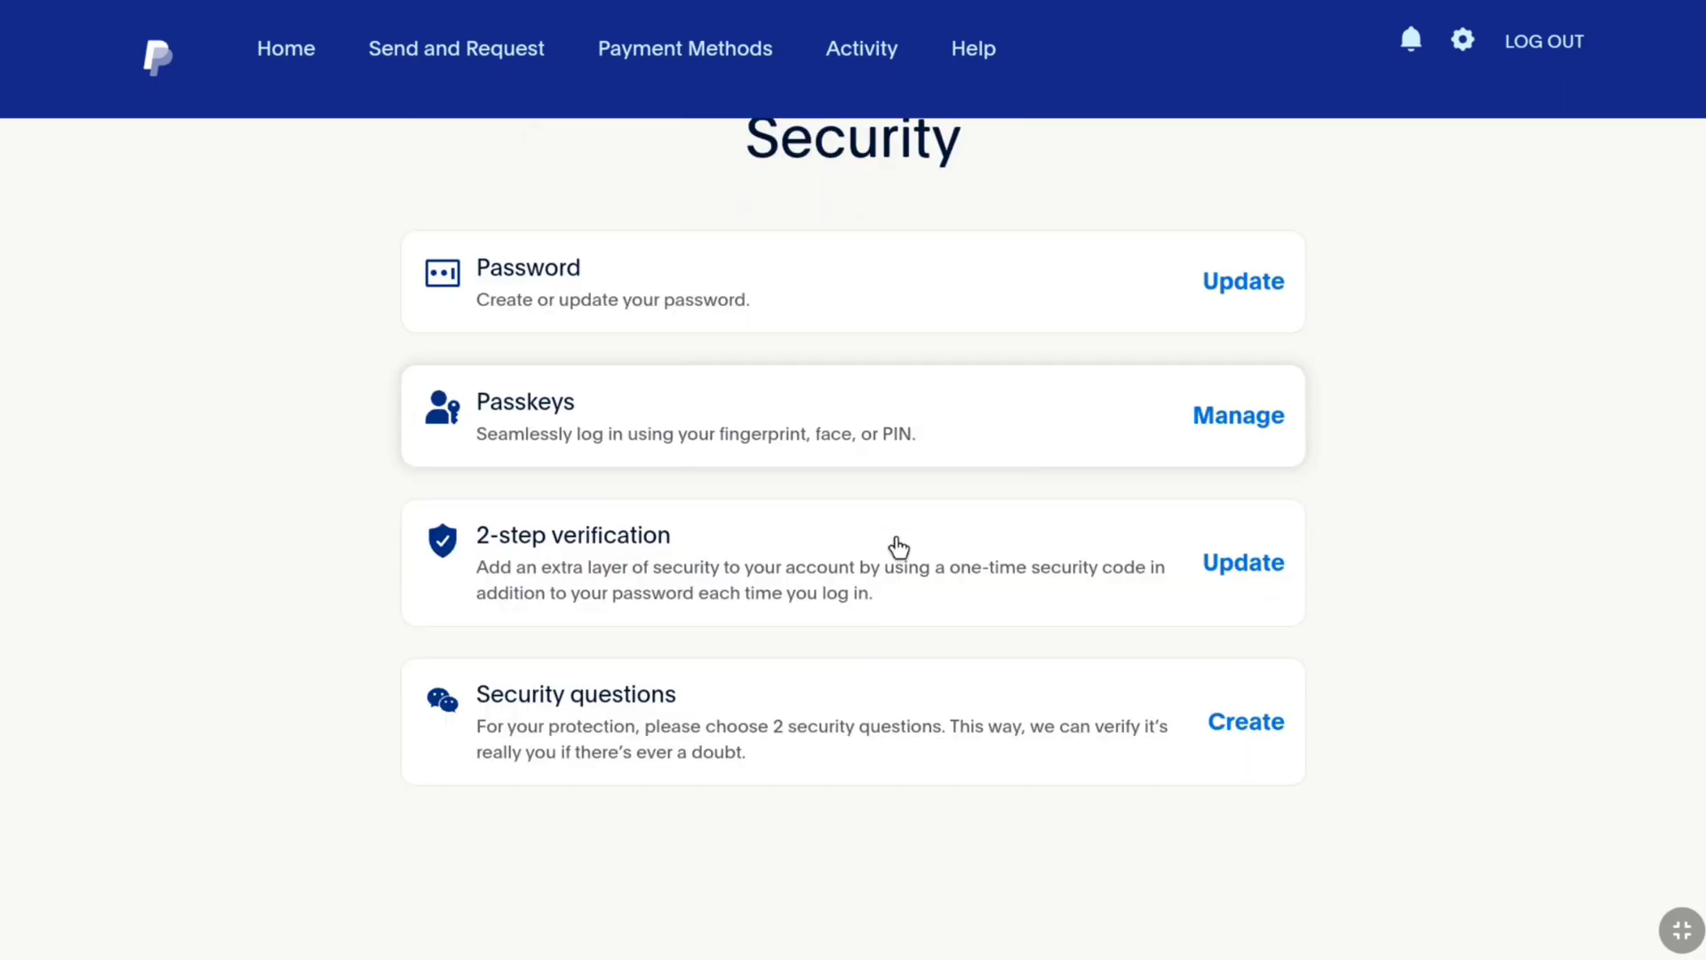
# Reopen the 2-step verification setup from its card on the Security page
pyautogui.click(877, 576)
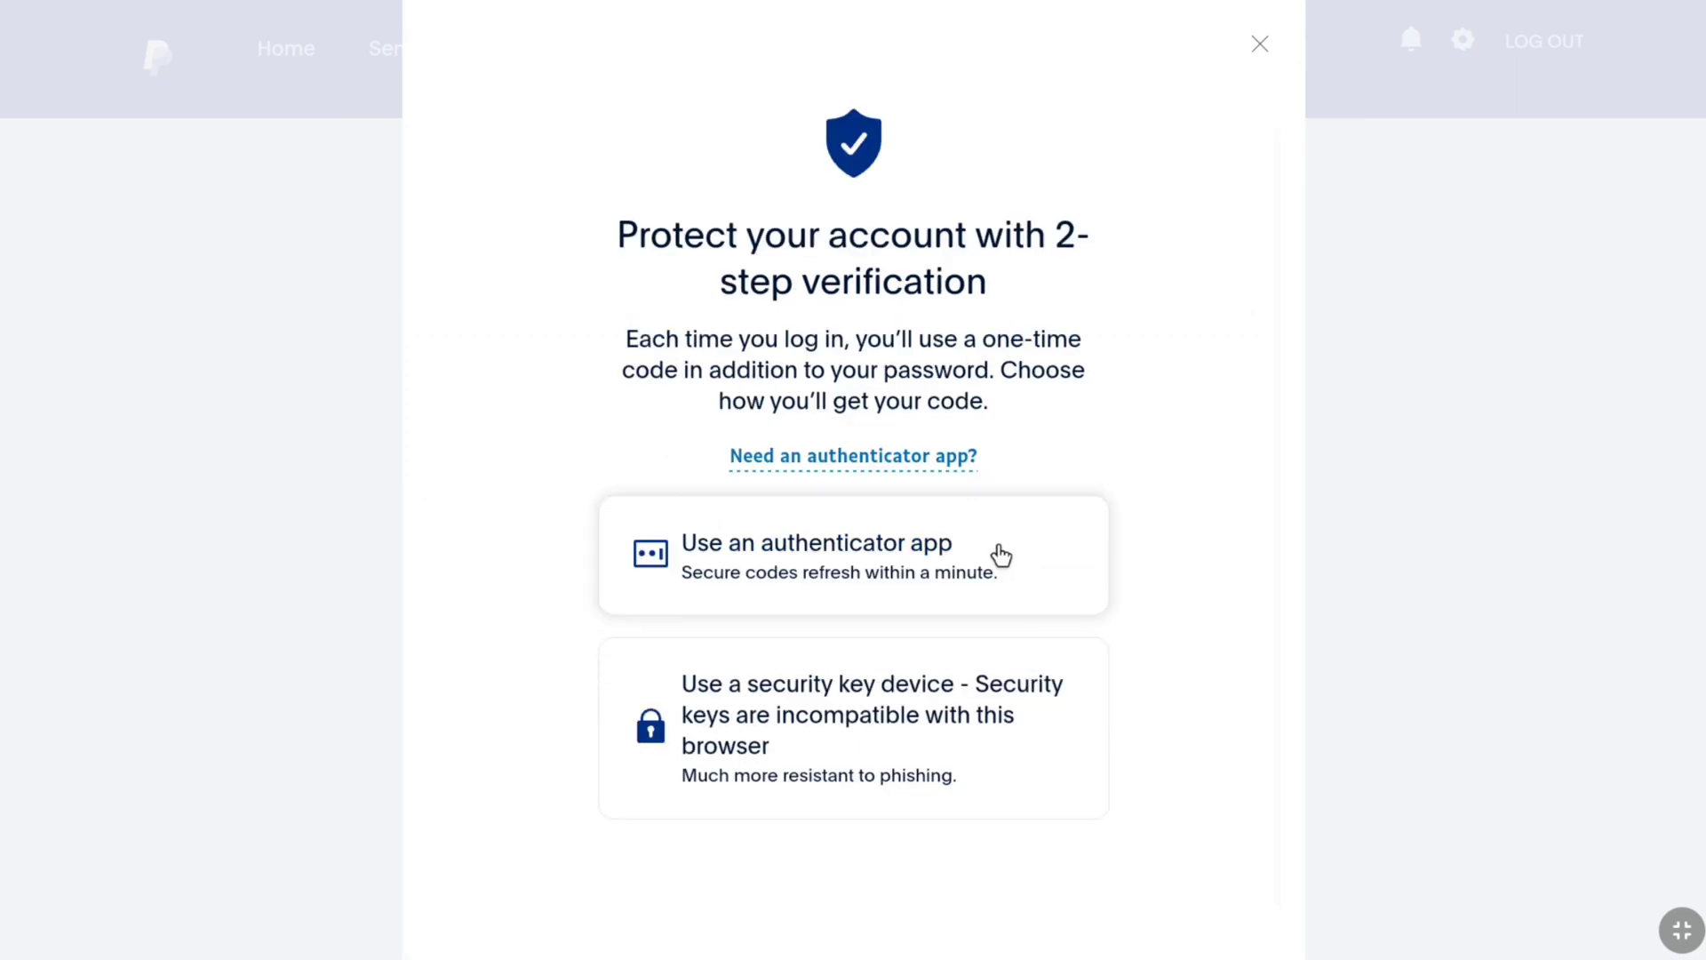
pyautogui.scroll(2, 1006, 556)
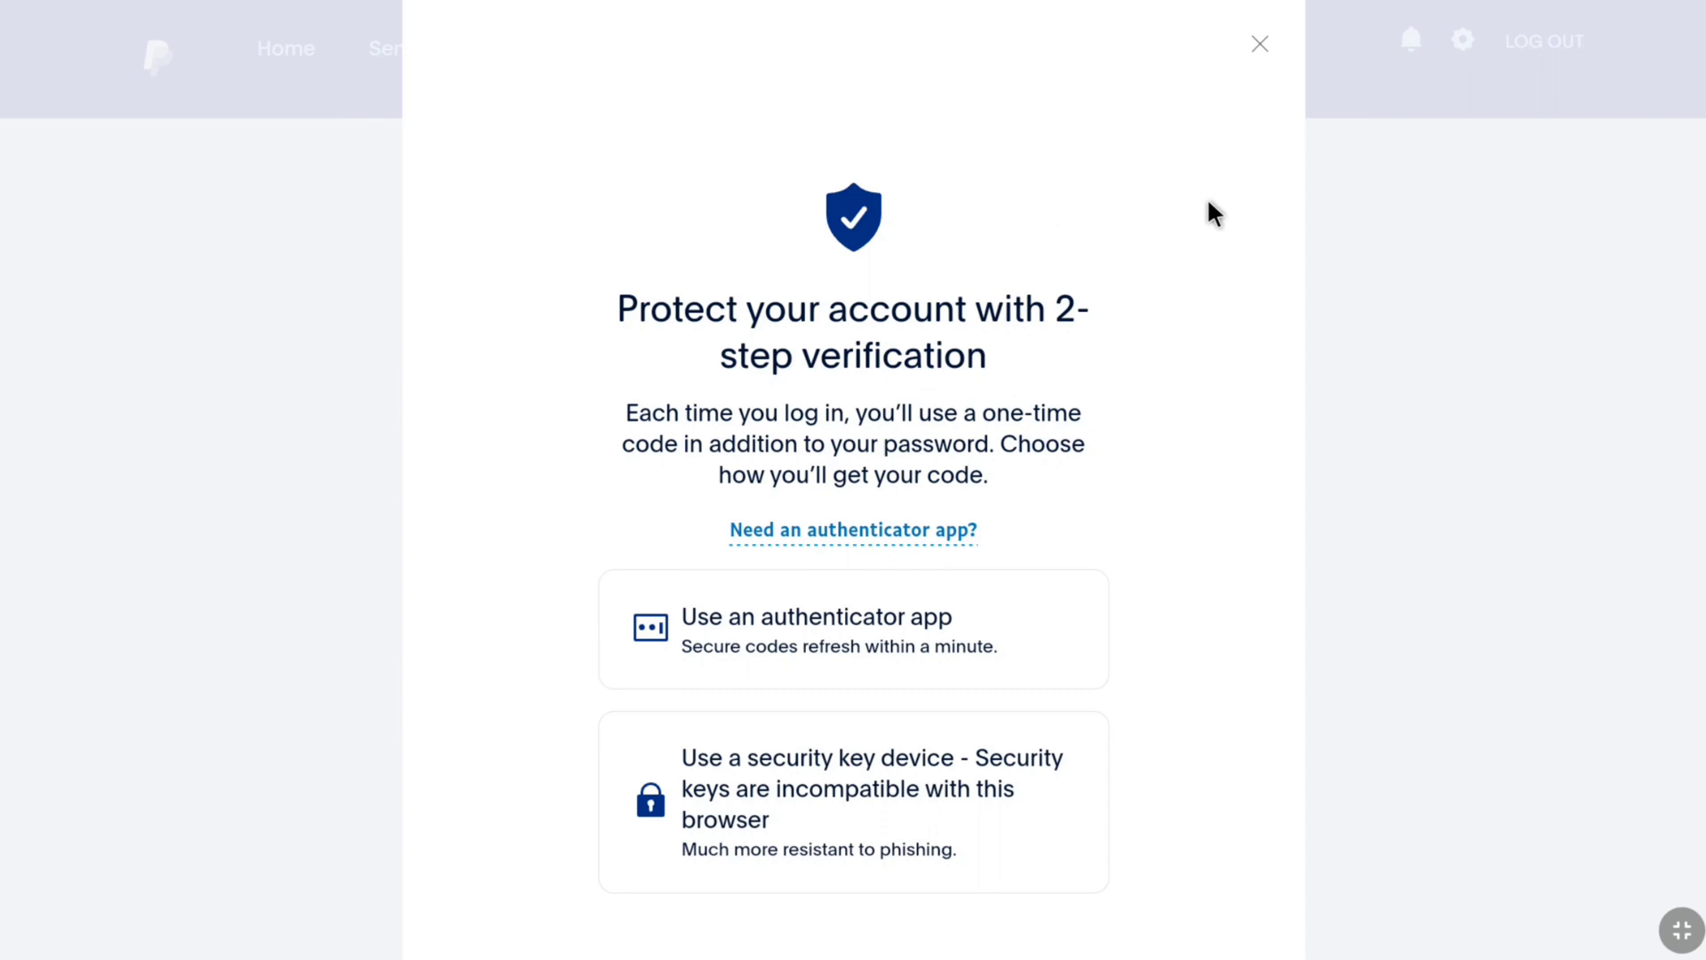